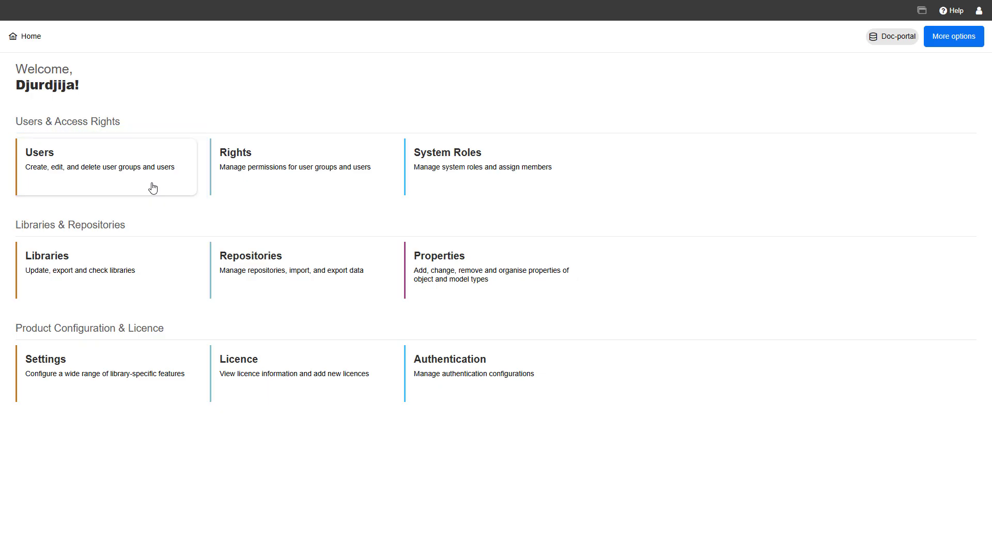
- Open an ADOmoney Designer user's details from the user groups, close without saving, and return home
{"action": "left_click", "coordinate": [153, 187]}
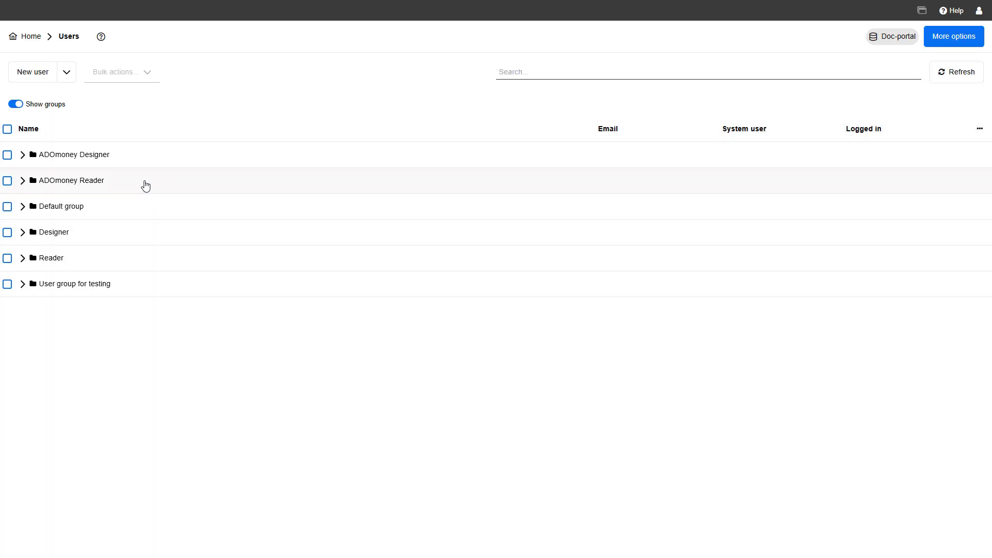
{"action": "left_click", "coordinate": [23, 155]}
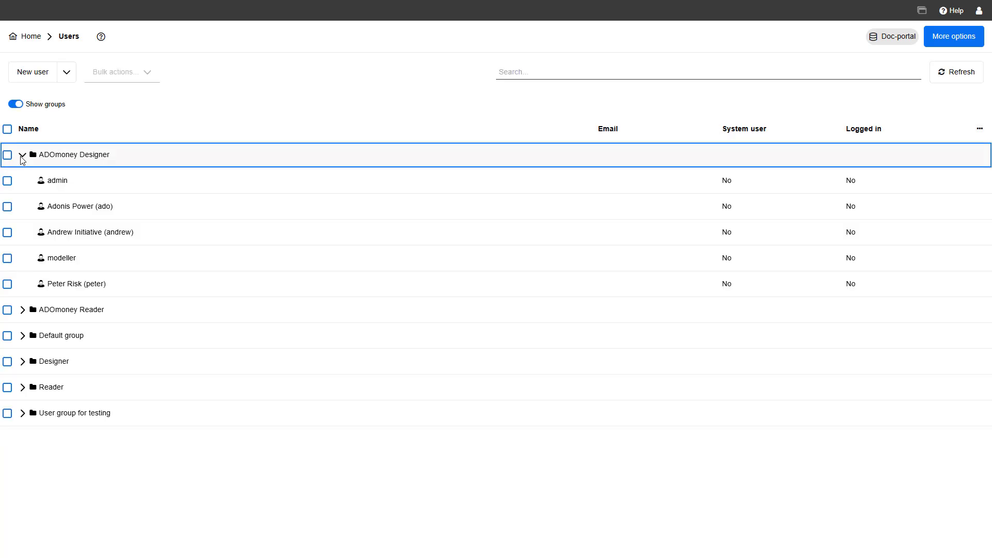
{"action": "double_click", "coordinate": [98, 207]}
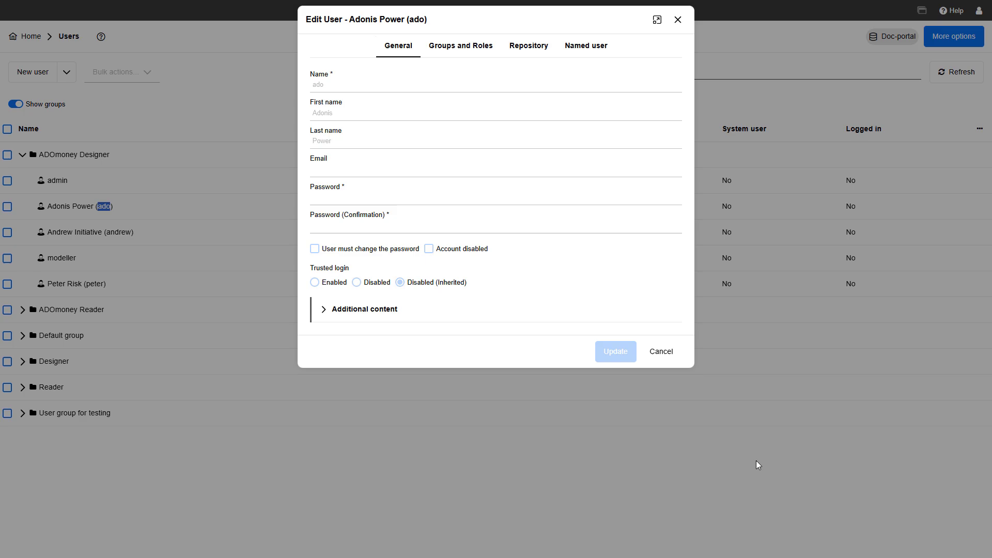
{"action": "left_click", "coordinate": [661, 351]}
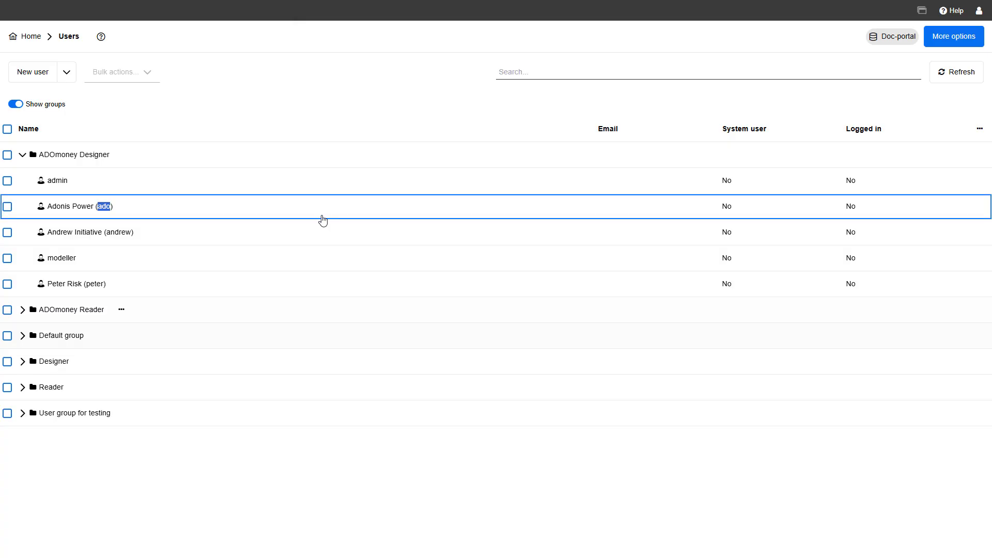
{"action": "left_click", "coordinate": [25, 42]}
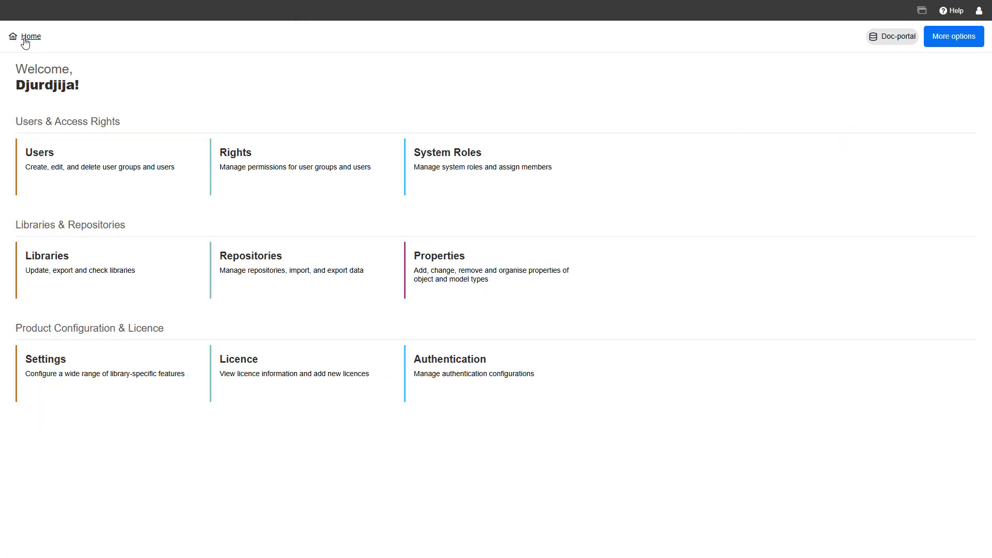
- Check the Roadtrip example group permission under Models Root, keeping Write, then return home
{"action": "left_click", "coordinate": [295, 184]}
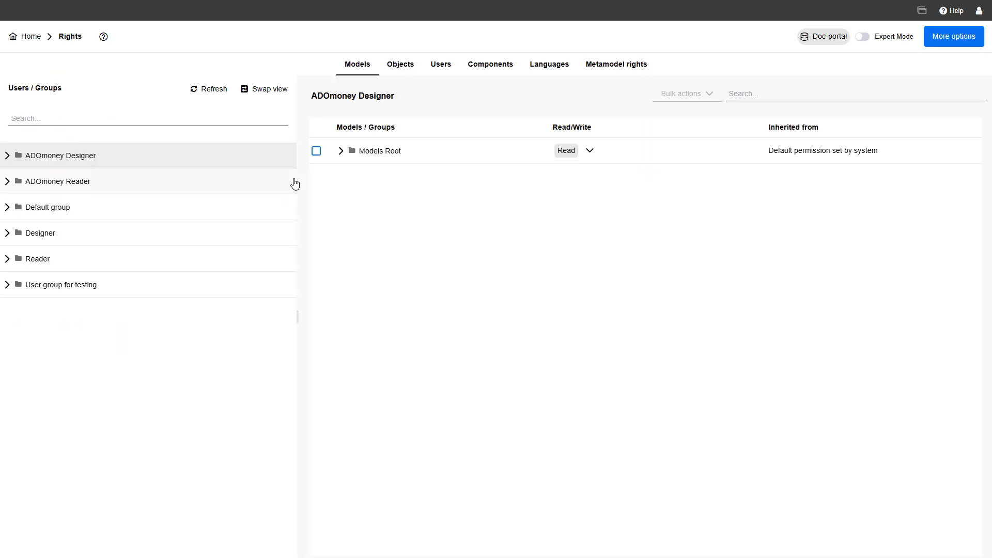
{"action": "left_click", "coordinate": [340, 155]}
{"action": "left_click", "coordinate": [348, 178]}
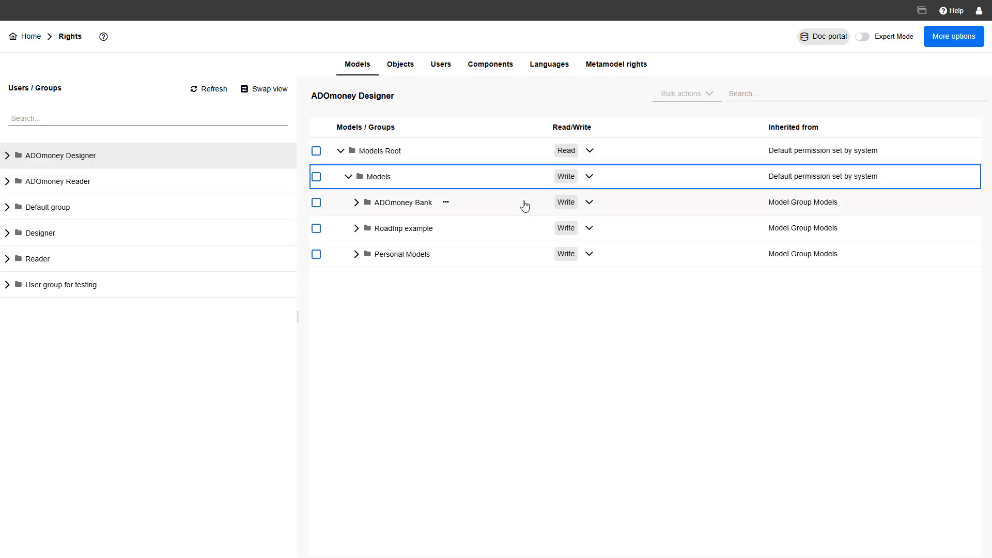
{"action": "left_click", "coordinate": [589, 230]}
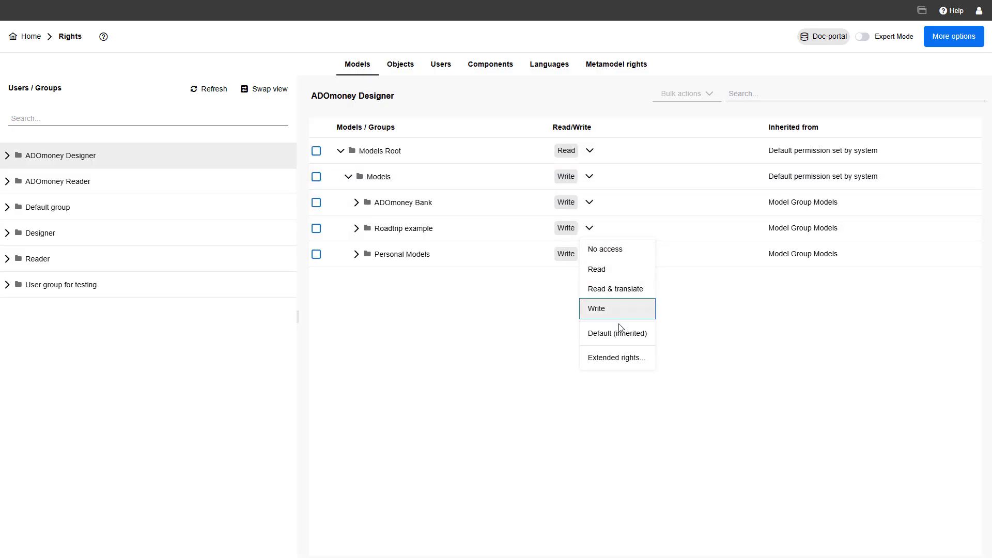
{"action": "left_click", "coordinate": [655, 400]}
{"action": "left_click", "coordinate": [33, 39]}
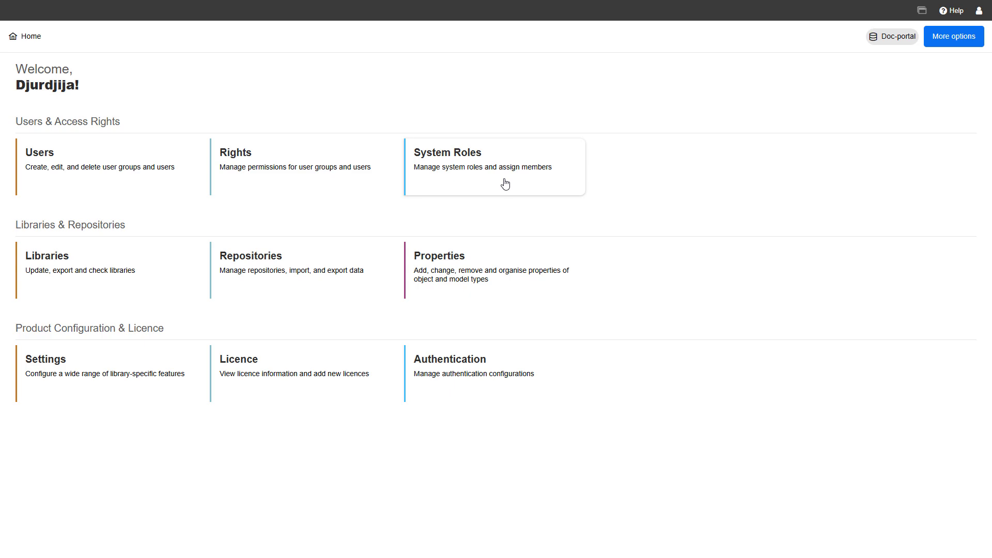
- View Reviewer (business) role members in Model Release Workflow without adding anyone, then return home
{"action": "left_click", "coordinate": [505, 184]}
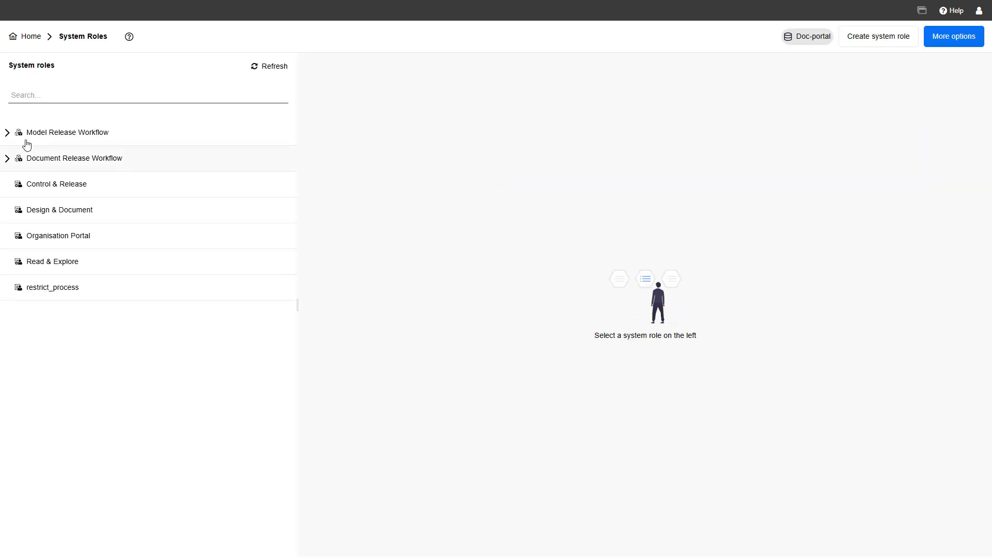
{"action": "left_click", "coordinate": [6, 138]}
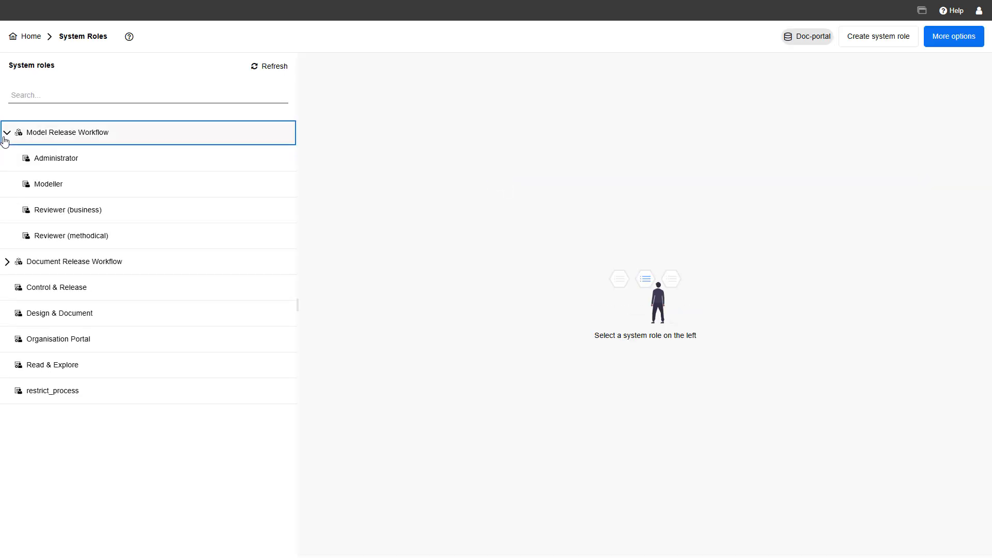
{"action": "left_click", "coordinate": [78, 216]}
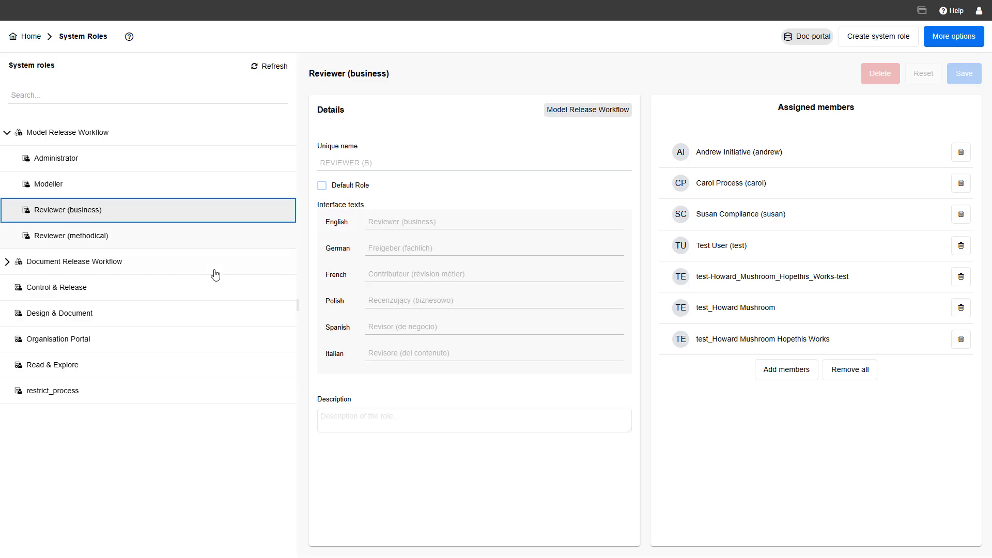
{"action": "left_click", "coordinate": [798, 379]}
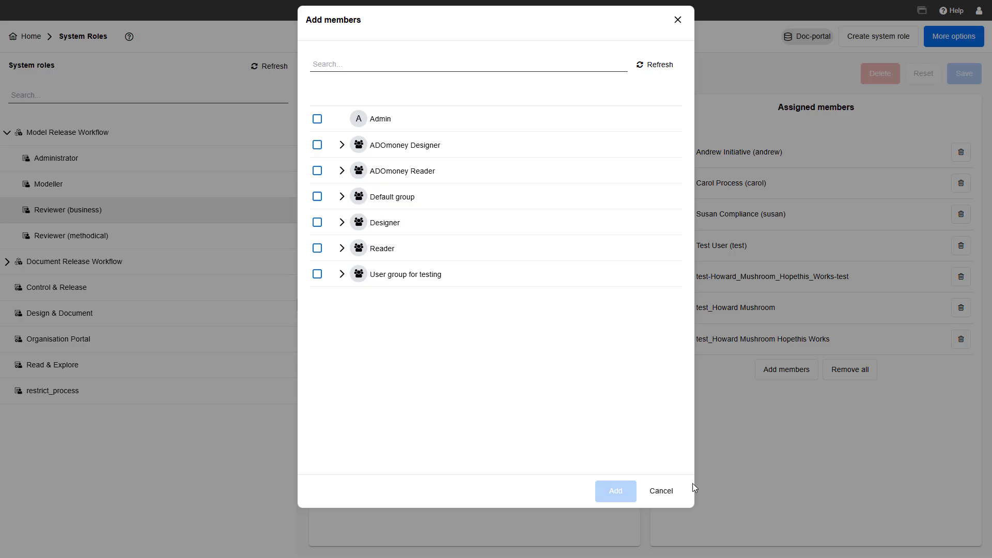
{"action": "left_click", "coordinate": [652, 494]}
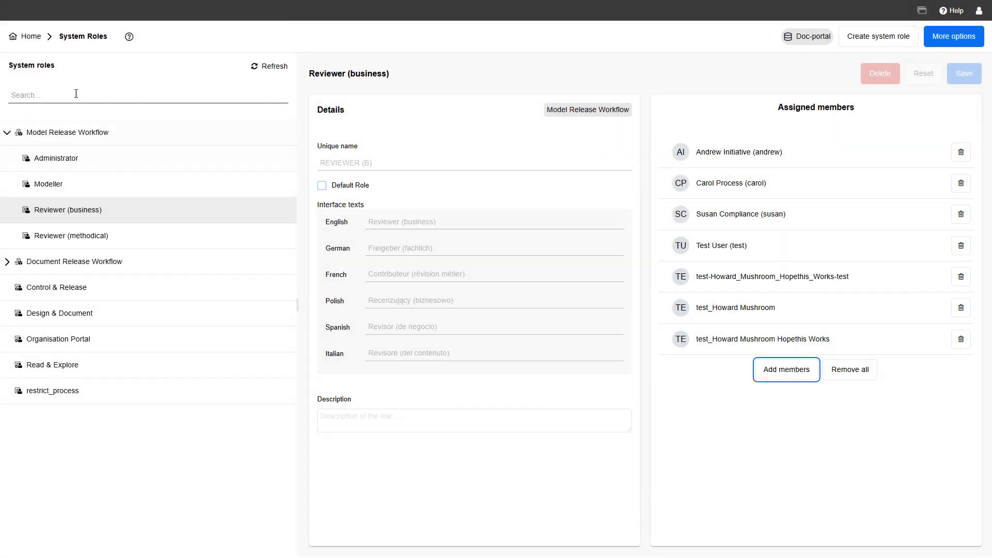
{"action": "left_click", "coordinate": [31, 37]}
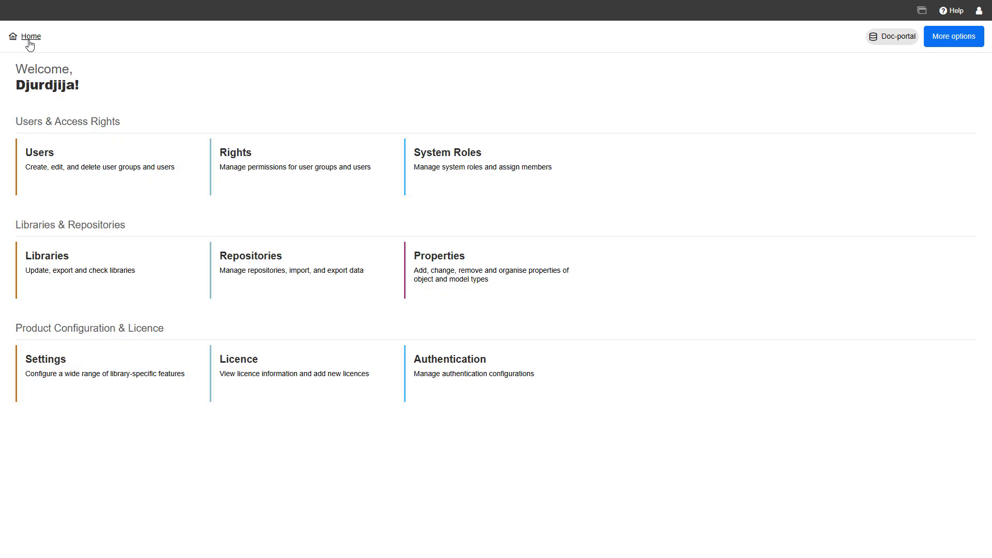
- Expand and collapse the ADONIS - BPMS Metamodel 17.0 libraries, then go back to the start page
{"action": "left_click", "coordinate": [74, 285]}
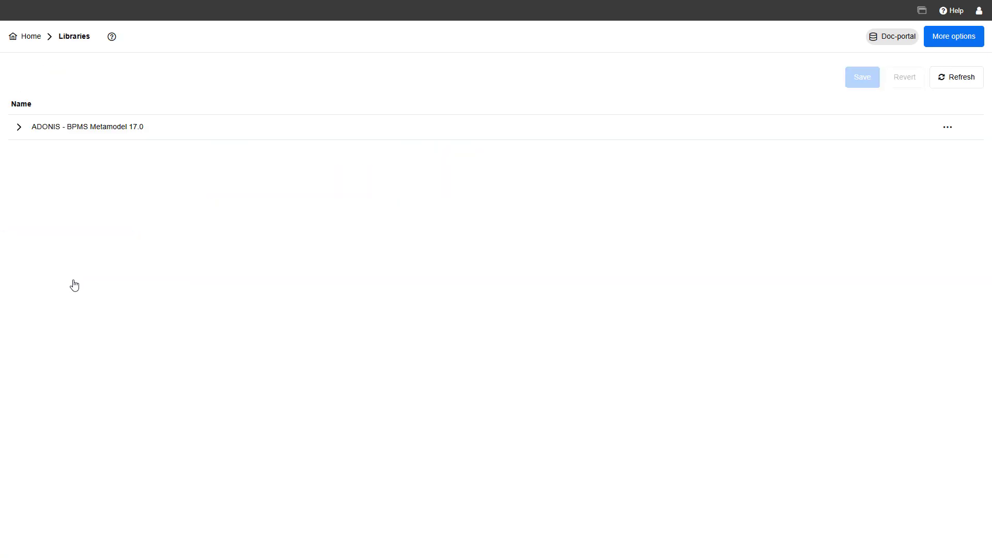
{"action": "left_click", "coordinate": [19, 129]}
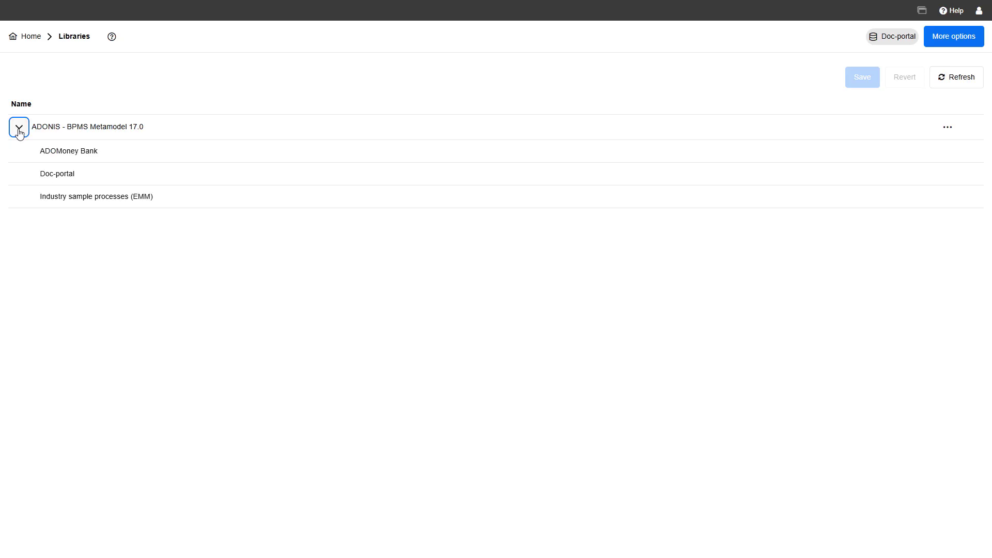
{"action": "left_click", "coordinate": [19, 128]}
{"action": "left_click", "coordinate": [29, 43]}
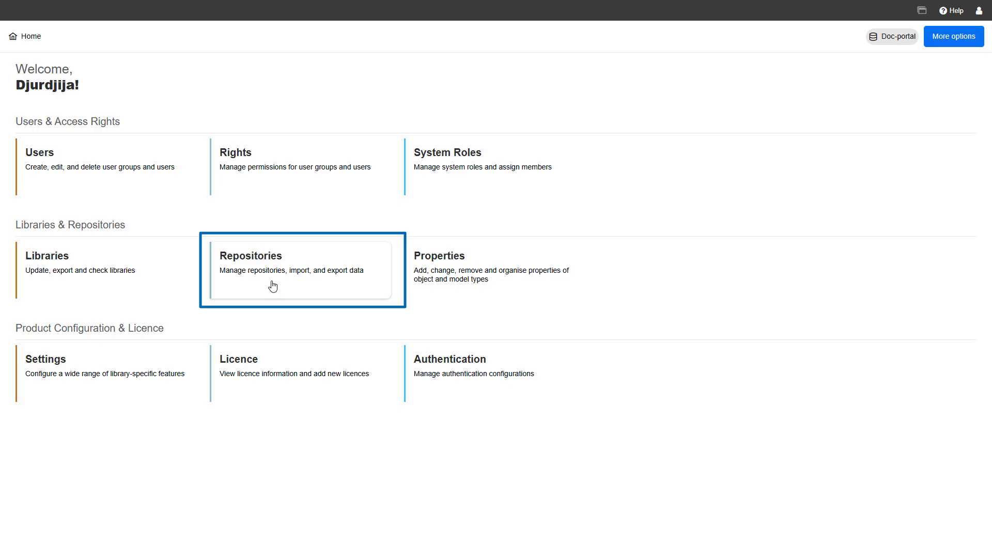
- Look at the repository import and export options on the Repositories page, then return home
{"action": "left_click", "coordinate": [273, 286]}
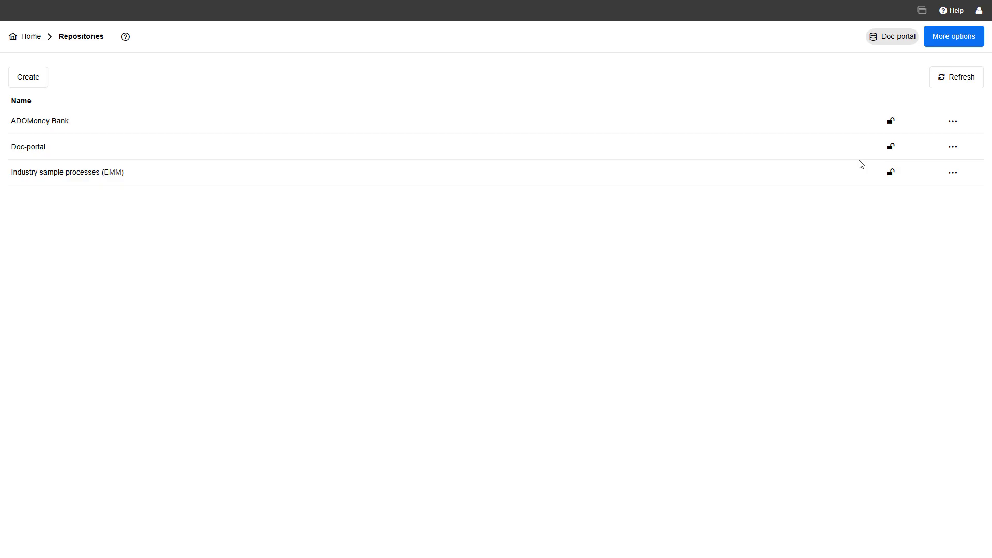
{"action": "left_click", "coordinate": [968, 51]}
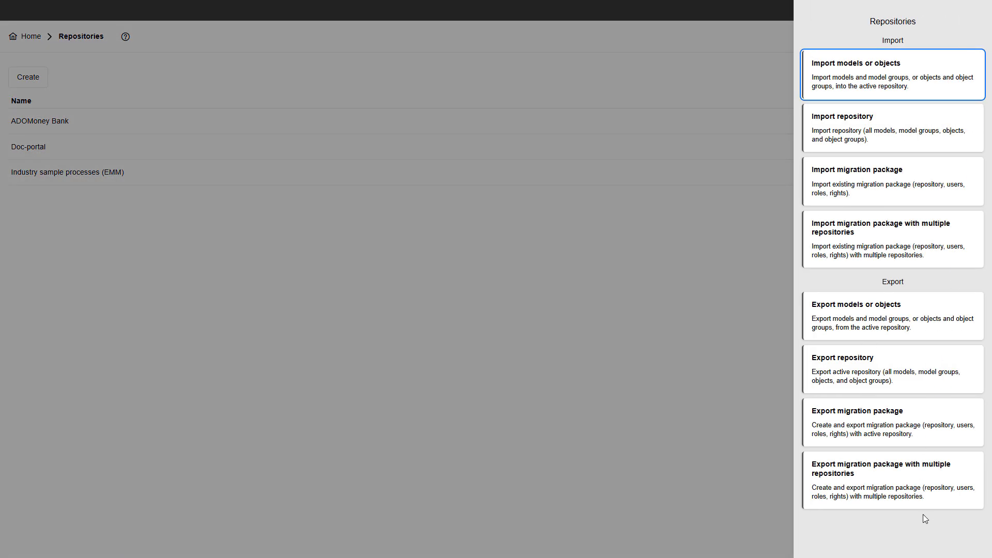
{"action": "left_click", "coordinate": [715, 522]}
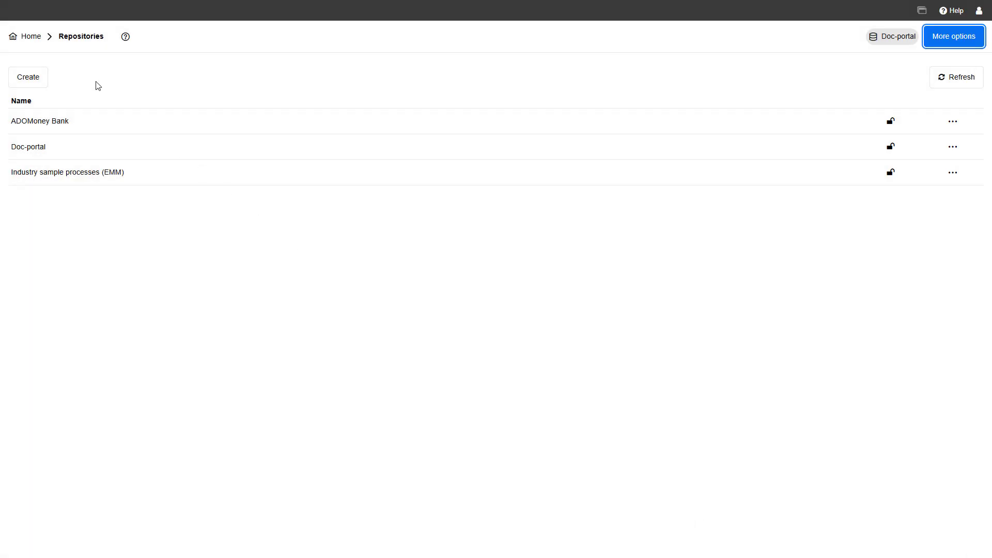
{"action": "left_click", "coordinate": [24, 39]}
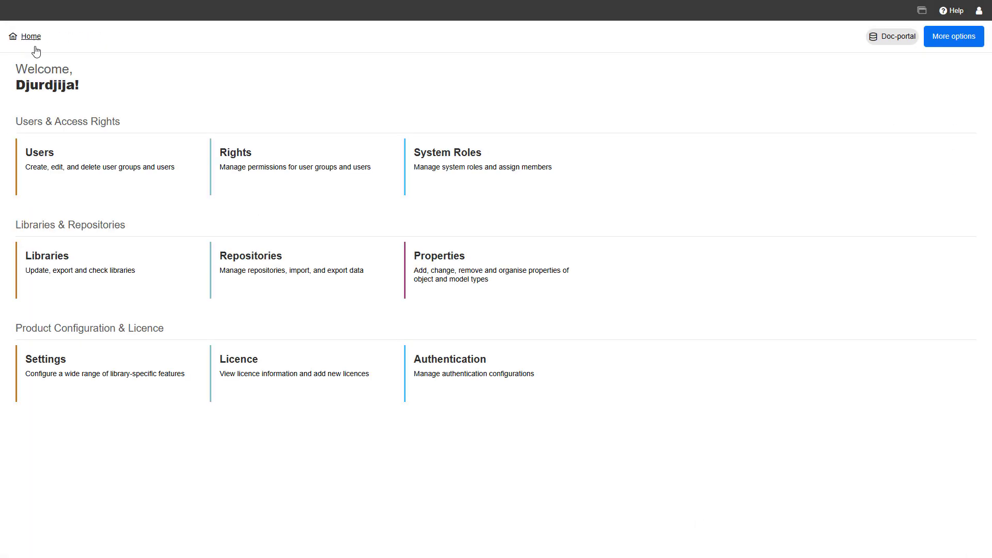
{"action": "left_click", "coordinate": [513, 282]}
{"action": "left_click", "coordinate": [199, 88]}
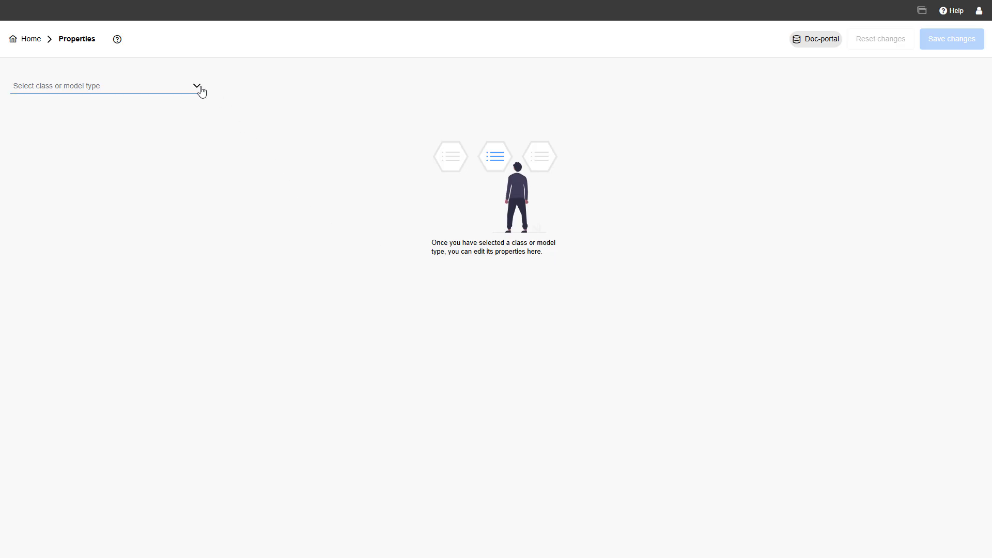
{"action": "left_click_drag", "start_coordinate": [202, 127], "coordinate": [203, 170]}
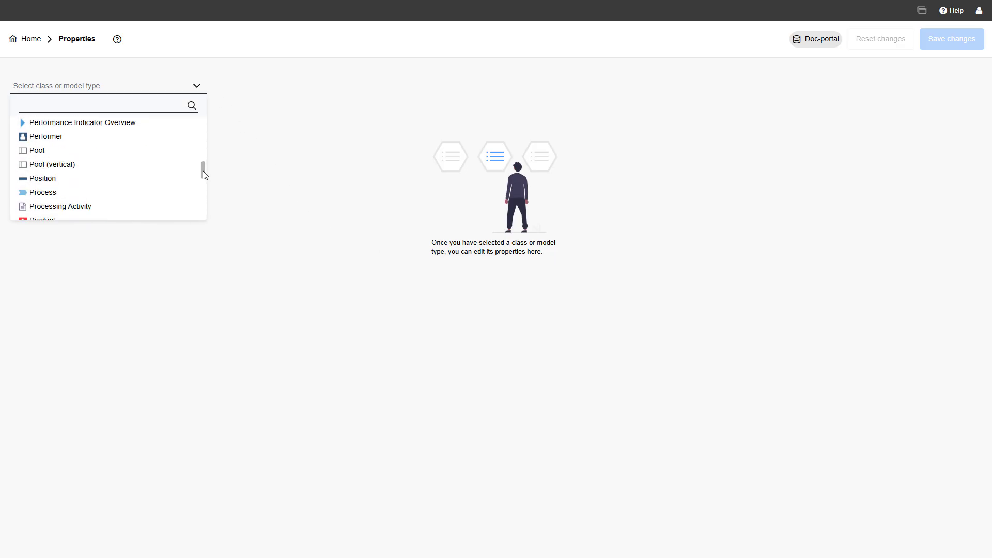
{"action": "left_click", "coordinate": [183, 188]}
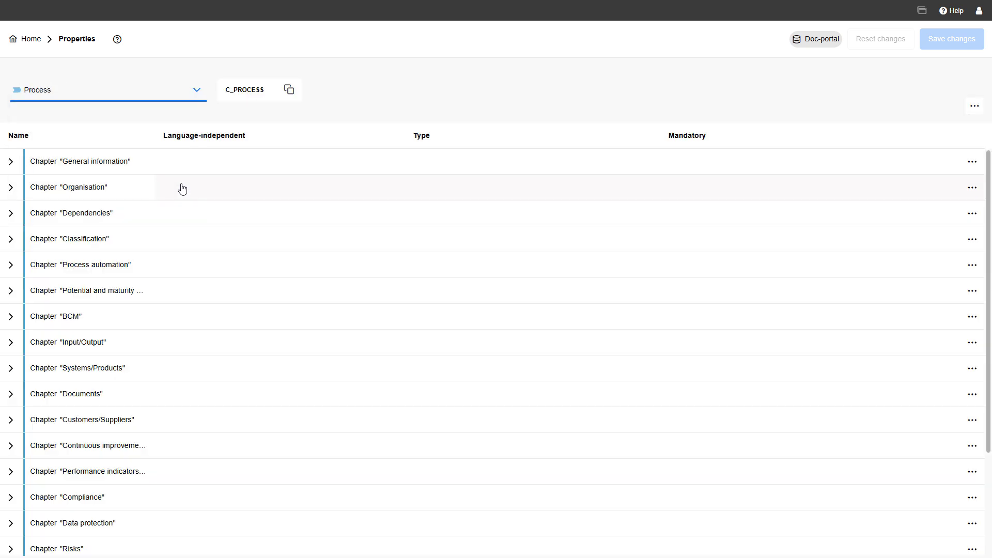
{"action": "left_click", "coordinate": [13, 165]}
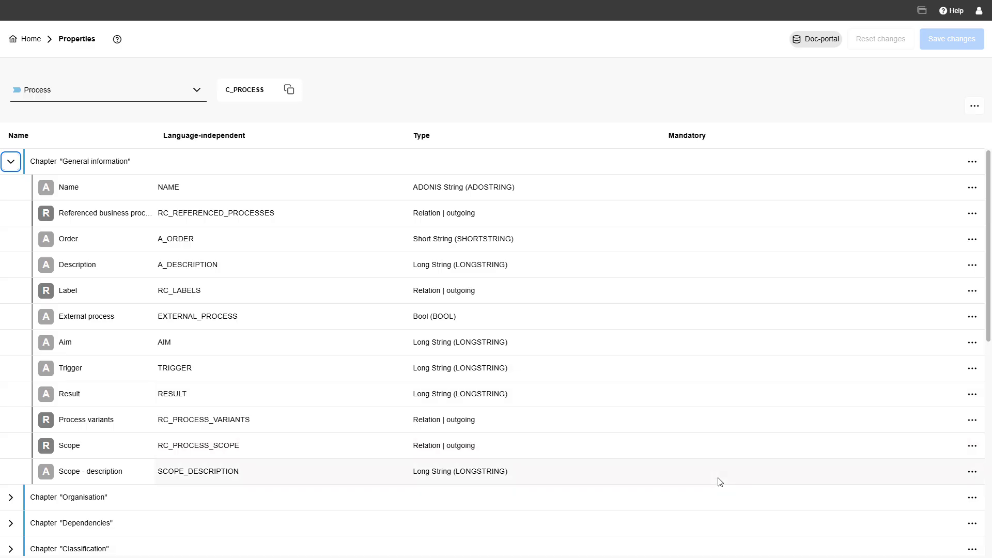
{"action": "left_click", "coordinate": [28, 39]}
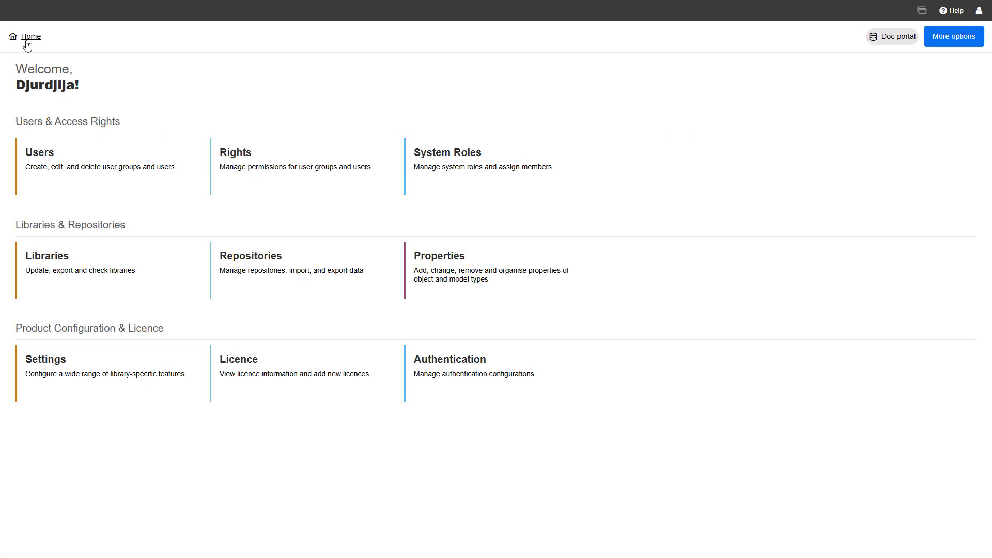
{"action": "left_click", "coordinate": [92, 373]}
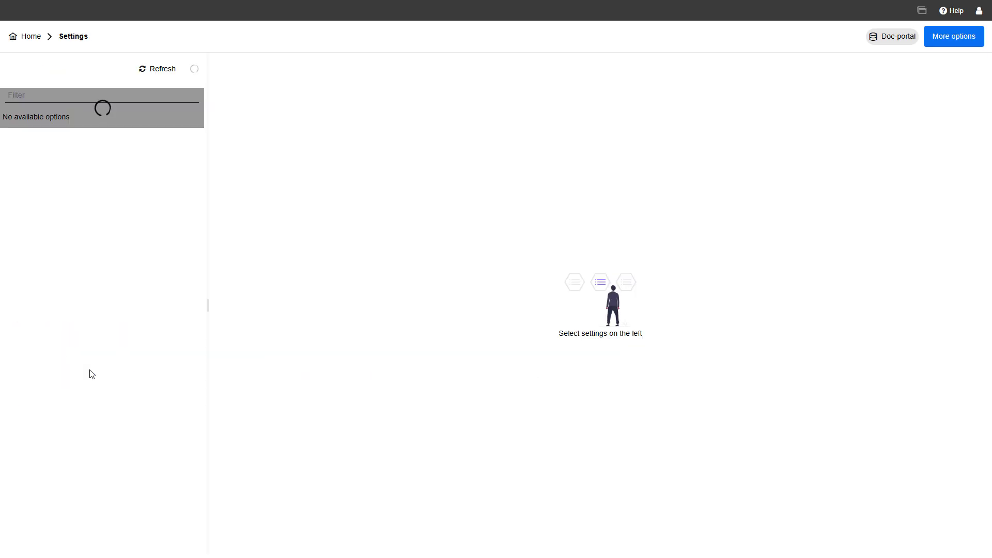
{"action": "scroll", "coordinate": [96, 414], "scroll_direction": "down", "scroll_amount": 1}
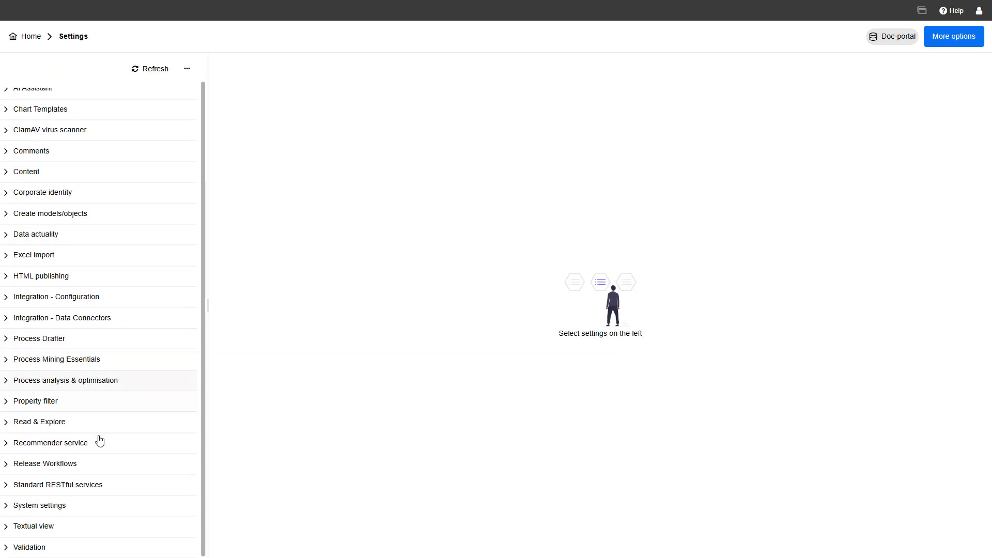
{"action": "left_click", "coordinate": [96, 511]}
{"action": "scroll", "coordinate": [98, 516], "scroll_direction": "down", "scroll_amount": 1}
{"action": "scroll", "coordinate": [101, 515], "scroll_direction": "down", "scroll_amount": 3}
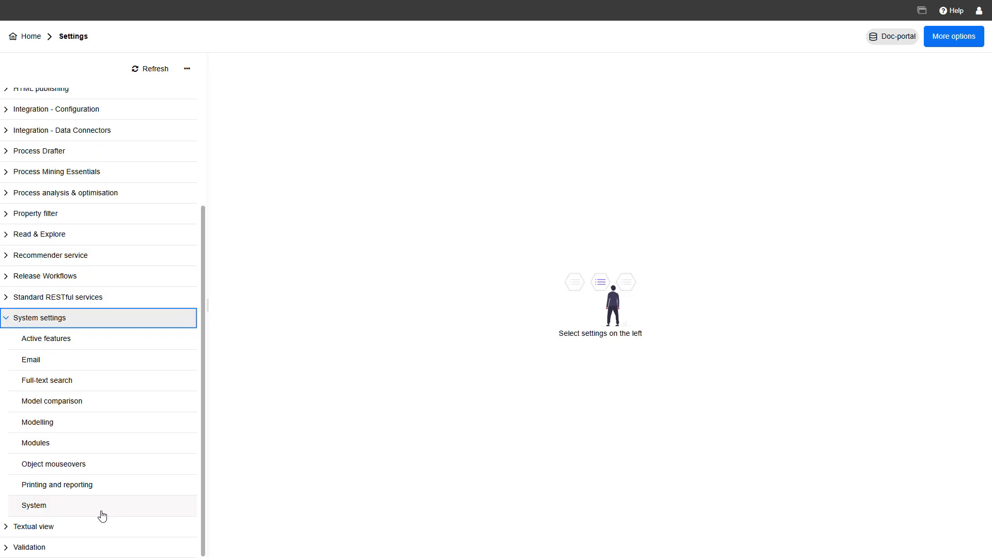
{"action": "left_click", "coordinate": [87, 419]}
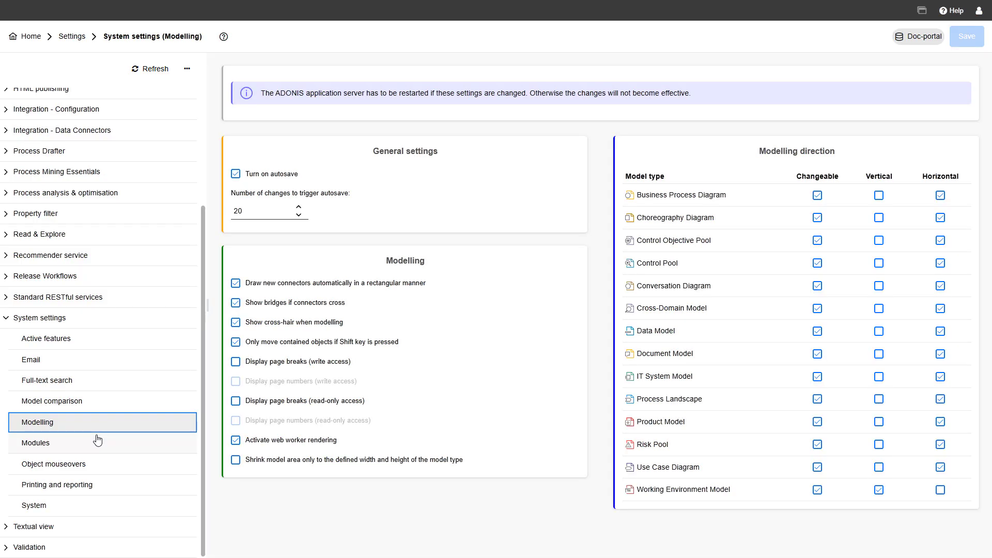
{"action": "left_click", "coordinate": [30, 37]}
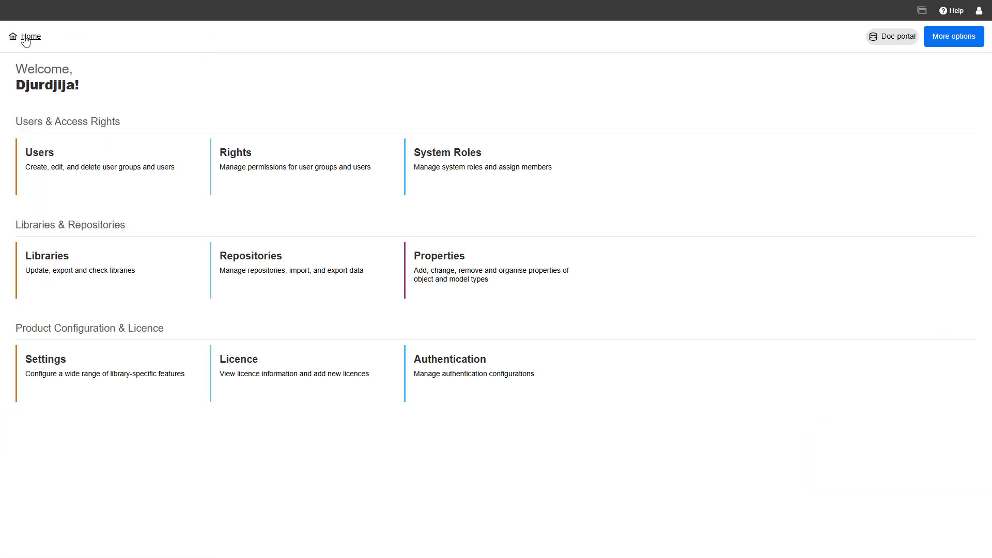
{"action": "left_click", "coordinate": [296, 374]}
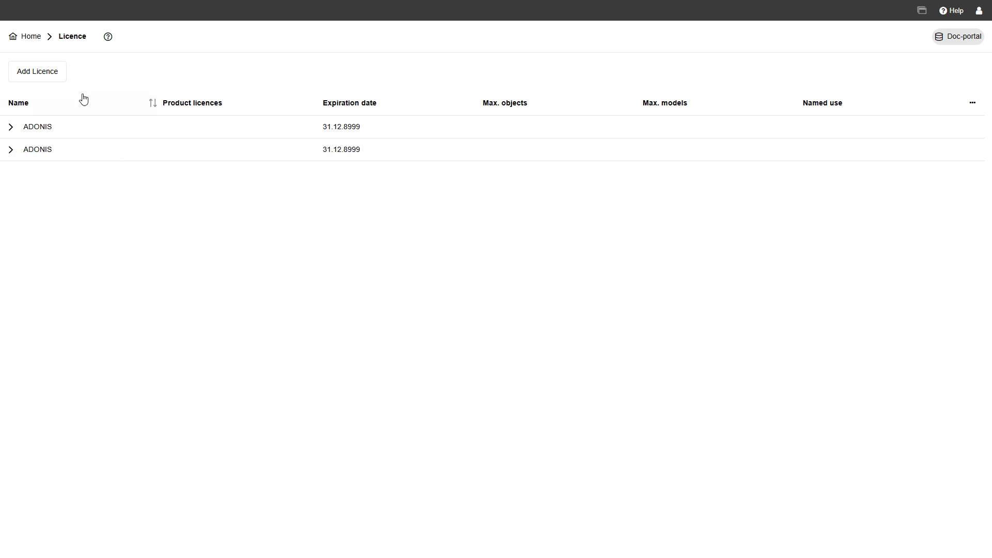
{"action": "left_click", "coordinate": [55, 78]}
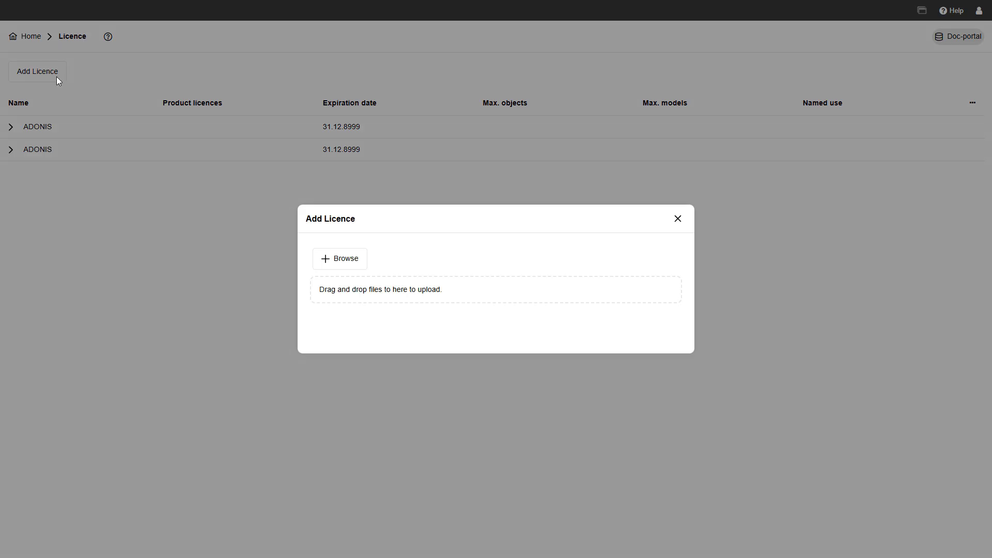
{"action": "left_click", "coordinate": [677, 220]}
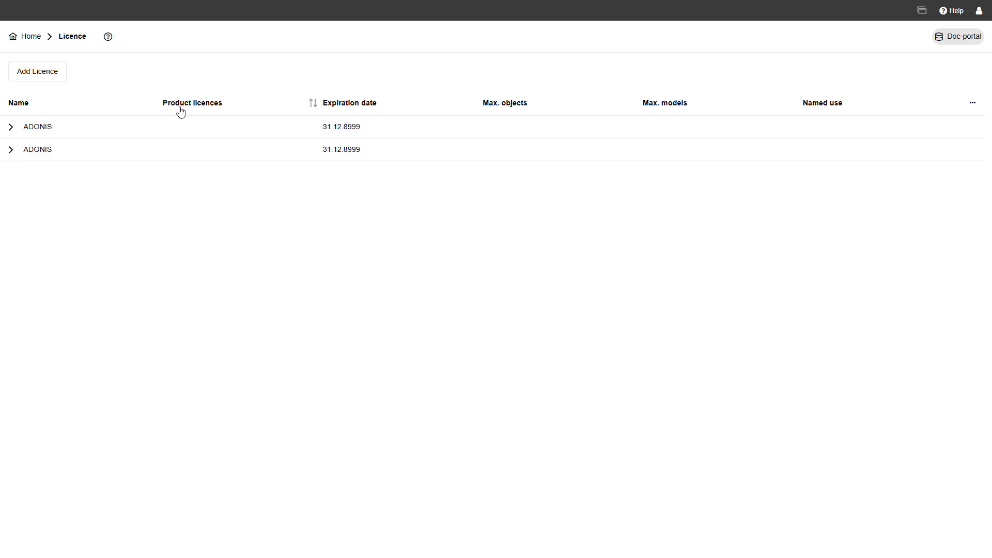
{"action": "left_click", "coordinate": [32, 41]}
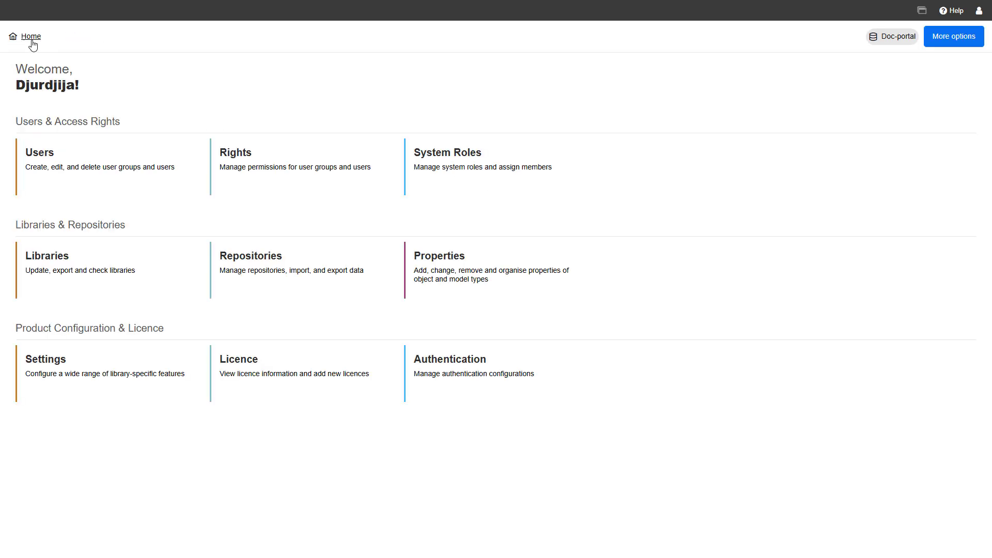
- Open Authentication and preview the new-connector dialog, cancelling without creating a connector
{"action": "left_click", "coordinate": [509, 394]}
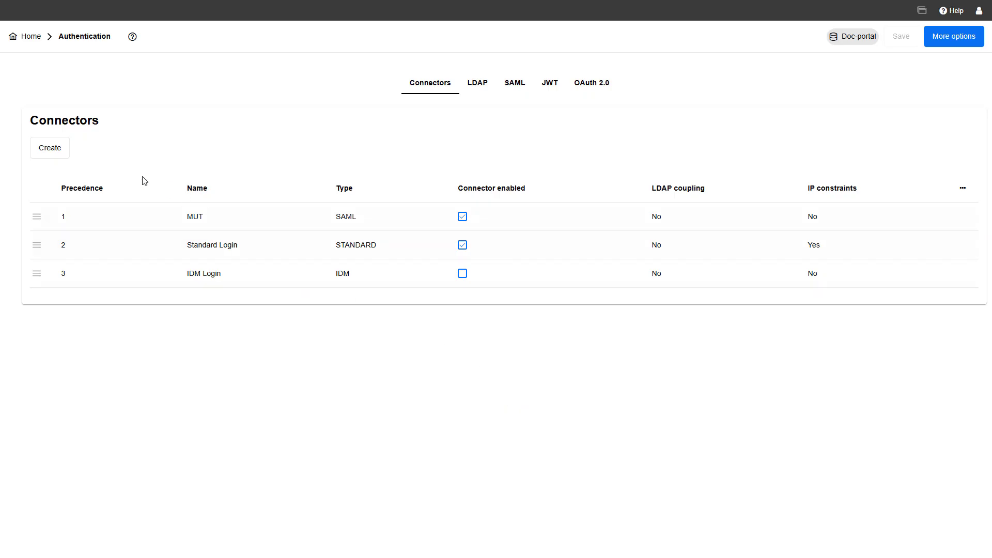
{"action": "left_click", "coordinate": [51, 156]}
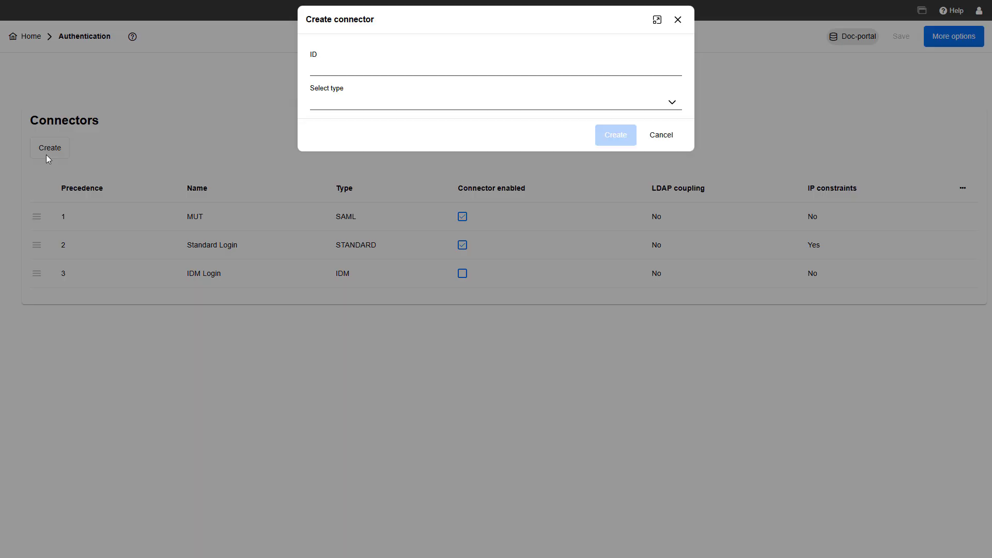
{"action": "left_click", "coordinate": [665, 137]}
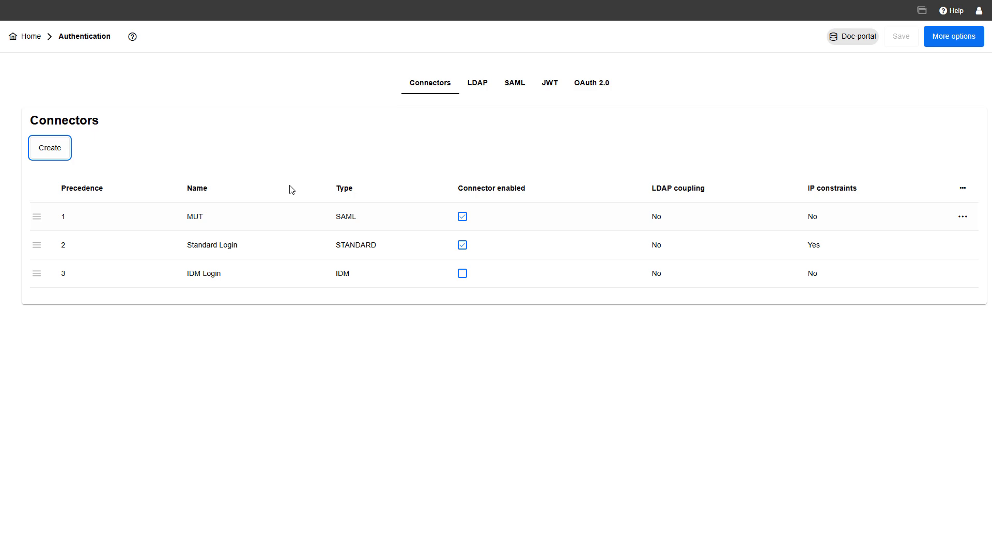
- Return home and browse the Tools list, System Preferences to Repository Statistics, then close it
{"action": "left_click", "coordinate": [32, 41]}
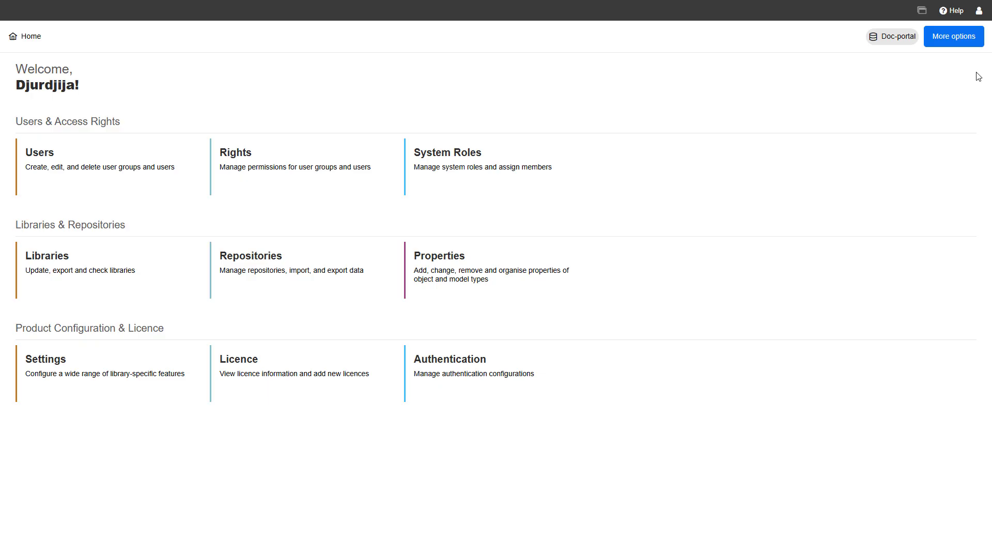
{"action": "left_click", "coordinate": [966, 45]}
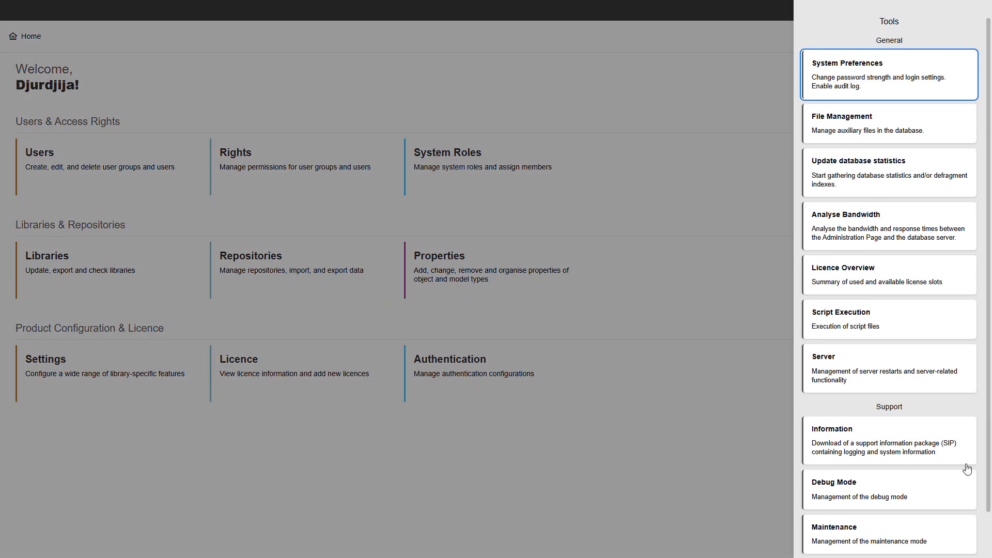
{"action": "scroll", "coordinate": [971, 524], "scroll_direction": "down", "scroll_amount": 1}
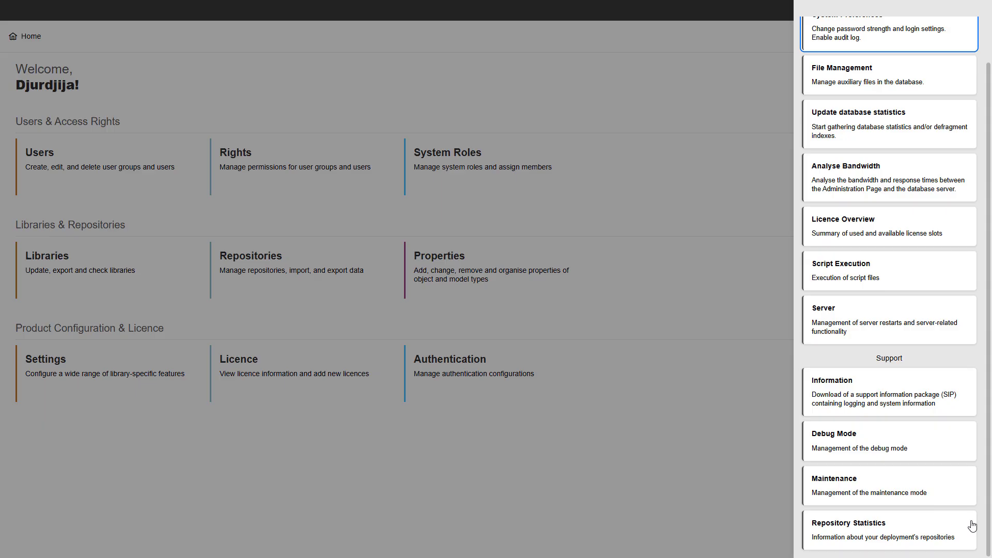
{"action": "scroll", "coordinate": [972, 526], "scroll_direction": "up", "scroll_amount": 1}
{"action": "left_click", "coordinate": [718, 530]}
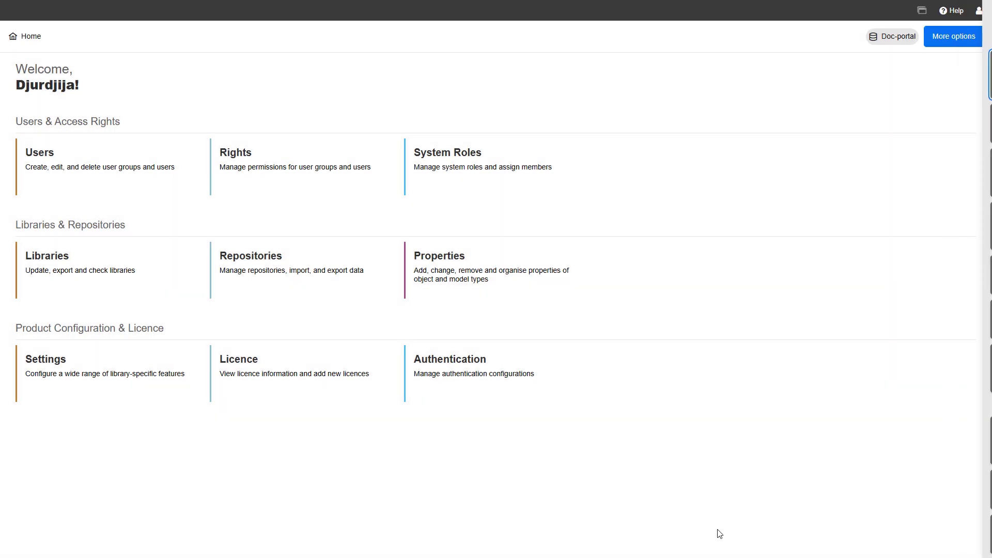